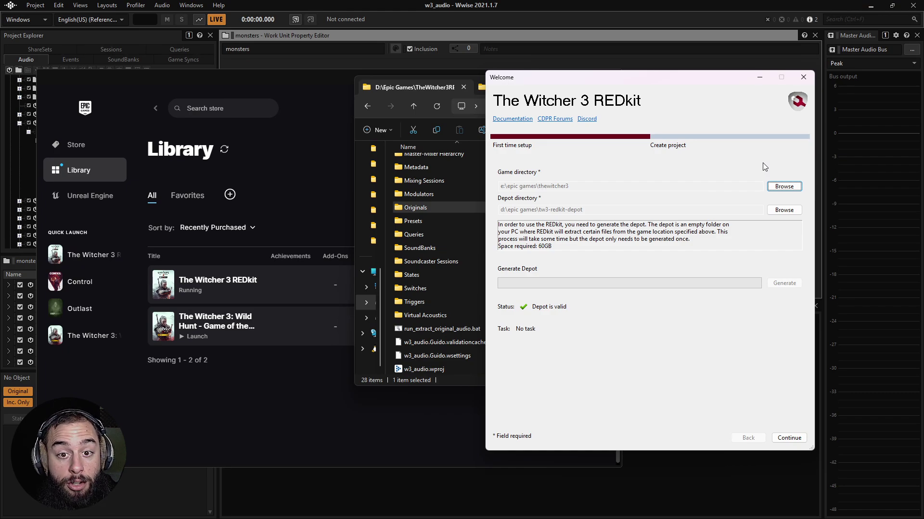
# Bring the REDkit setup window back on top and drag it further left.
pyautogui.click(329, 201)
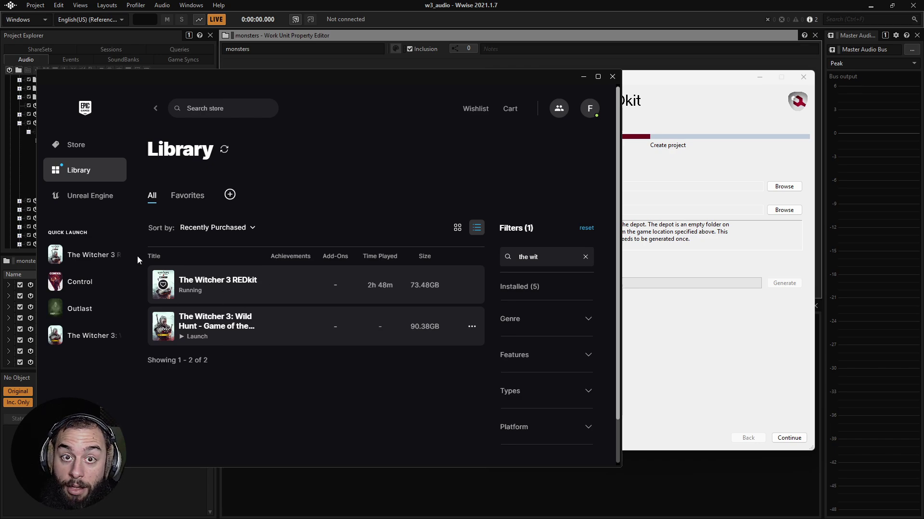
pyautogui.click(799, 366)
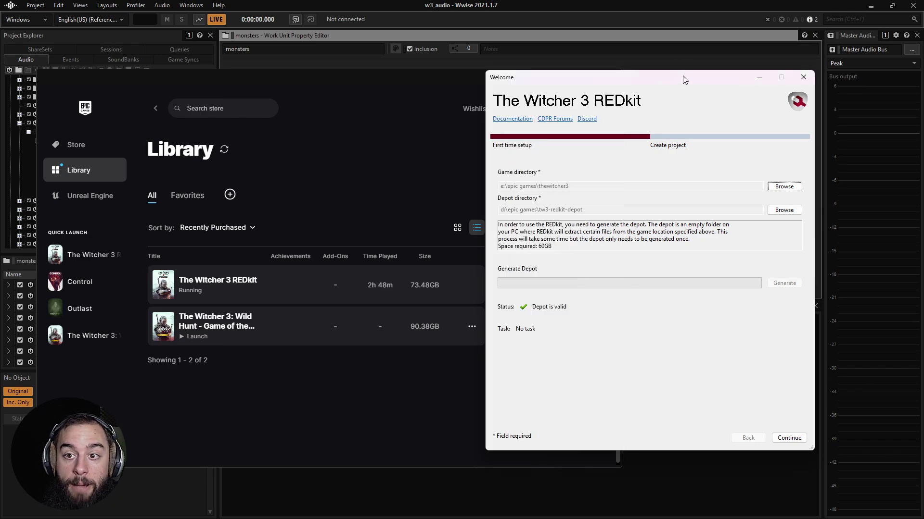
pyautogui.moveTo(679, 78); pyautogui.dragTo(586, 85)
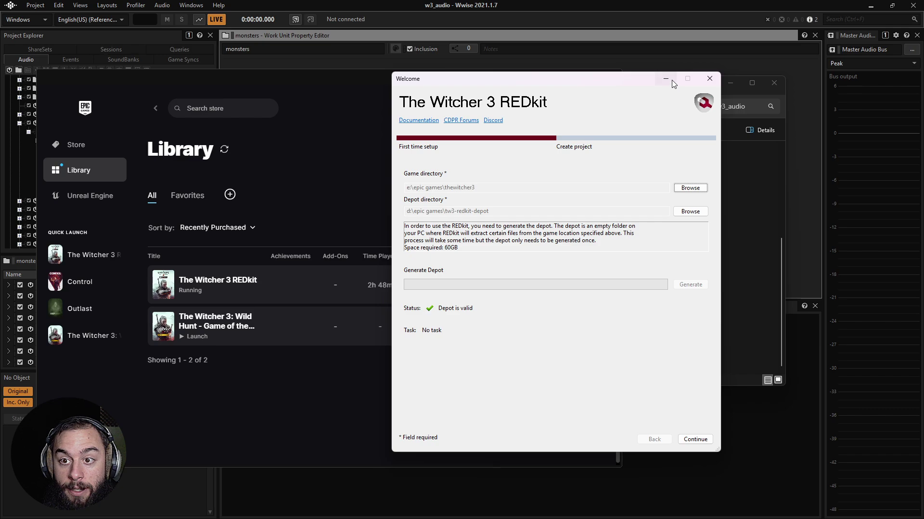
# Close the REDkit setup window and browse Explorer to TheWitcher3REDkit\assets\w3_audio.
pyautogui.click(709, 78)
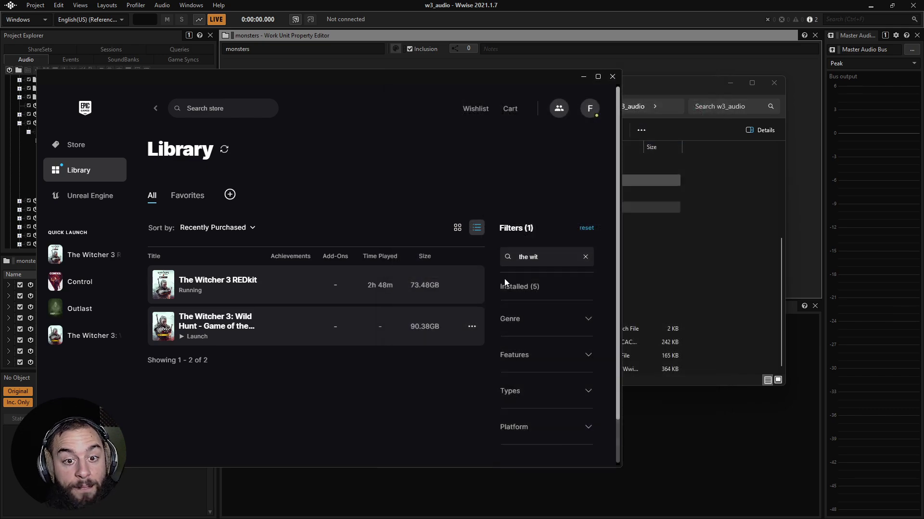
pyautogui.click(655, 304)
pyautogui.scroll(1, 463, 153)
pyautogui.scroll(3, 548, 202)
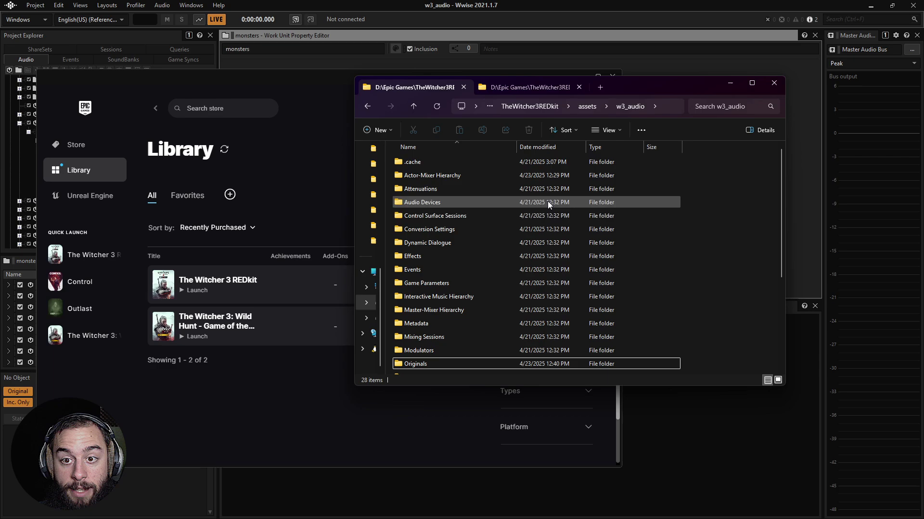
pyautogui.click(538, 105)
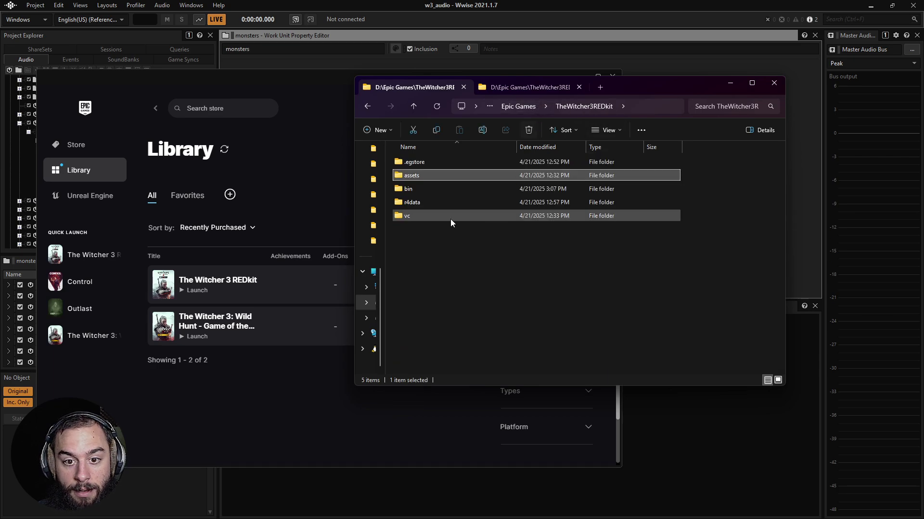
pyautogui.doubleClick(424, 175)
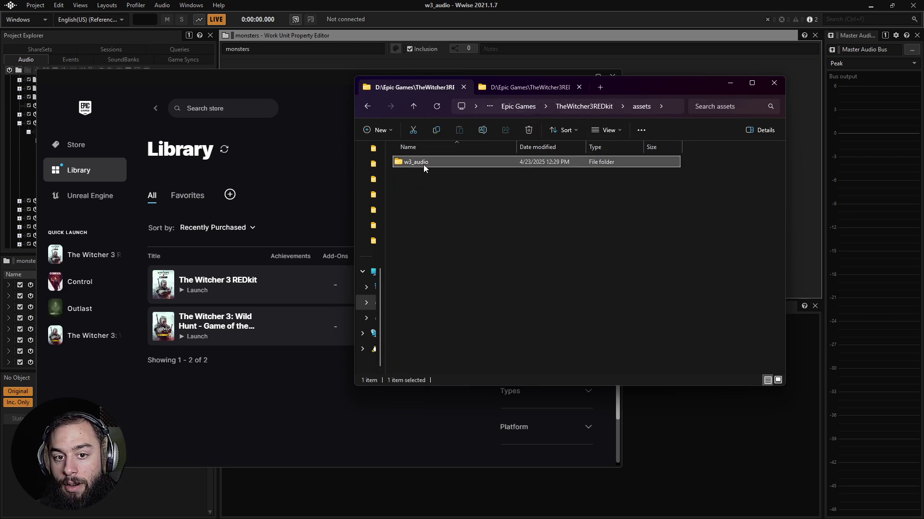
pyautogui.doubleClick(424, 164)
pyautogui.scroll(-5, 494, 219)
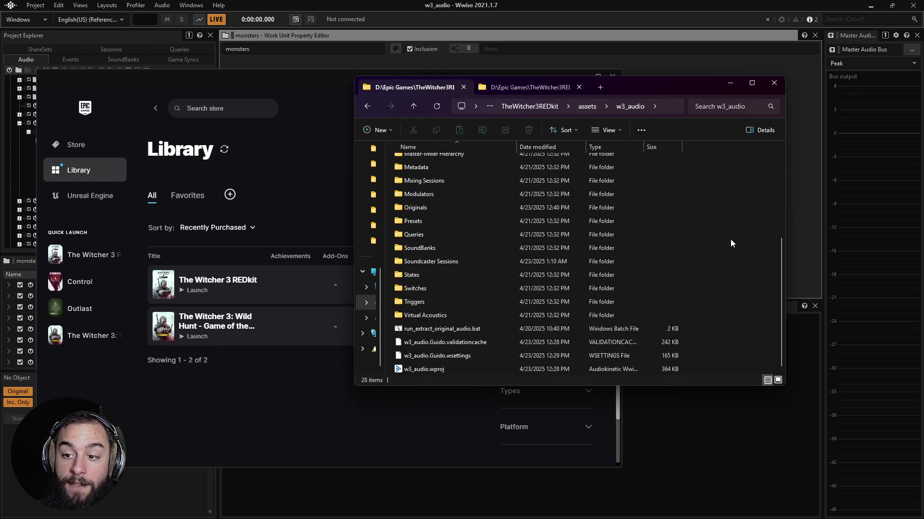
# In Wwise, select the red custom cave sounds, then clear the selection.
pyautogui.click(800, 228)
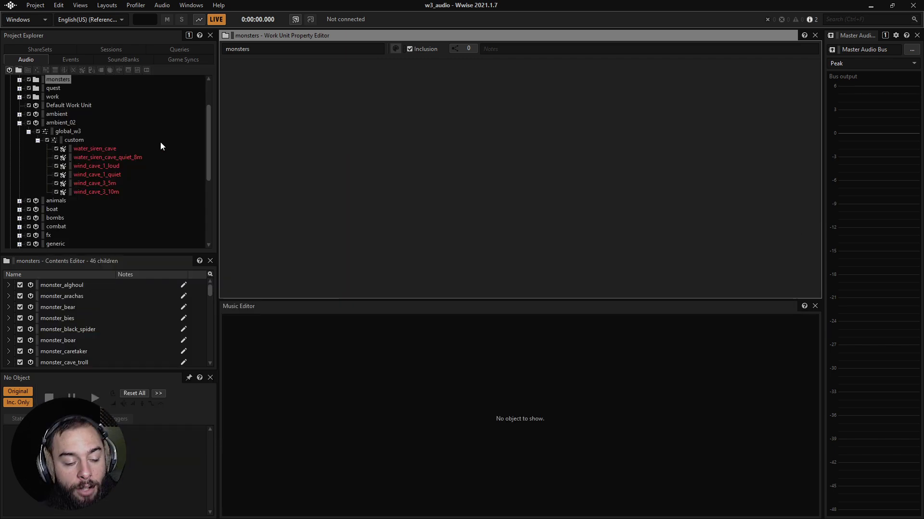
pyautogui.moveTo(161, 147); pyautogui.dragTo(99, 193)
pyautogui.click(123, 210)
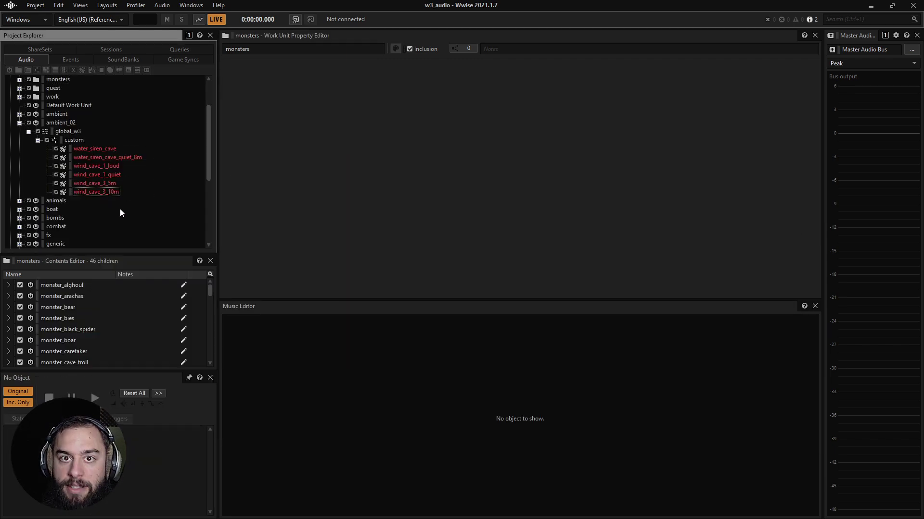
pyautogui.hotkey('alt', 'Tab')
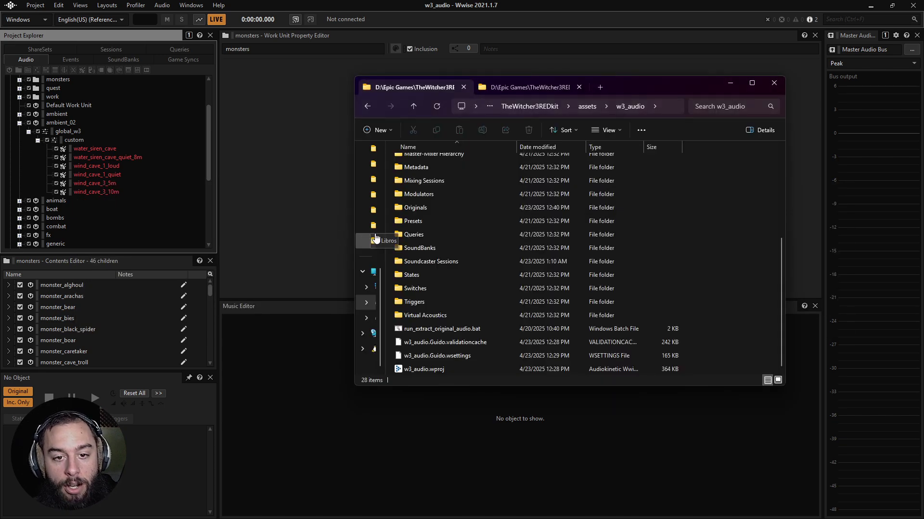
pyautogui.click(520, 92)
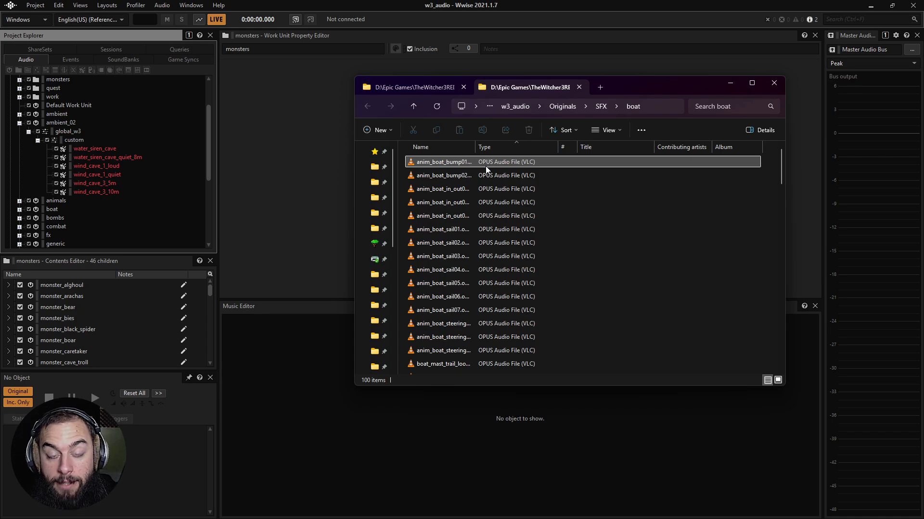
pyautogui.click(429, 84)
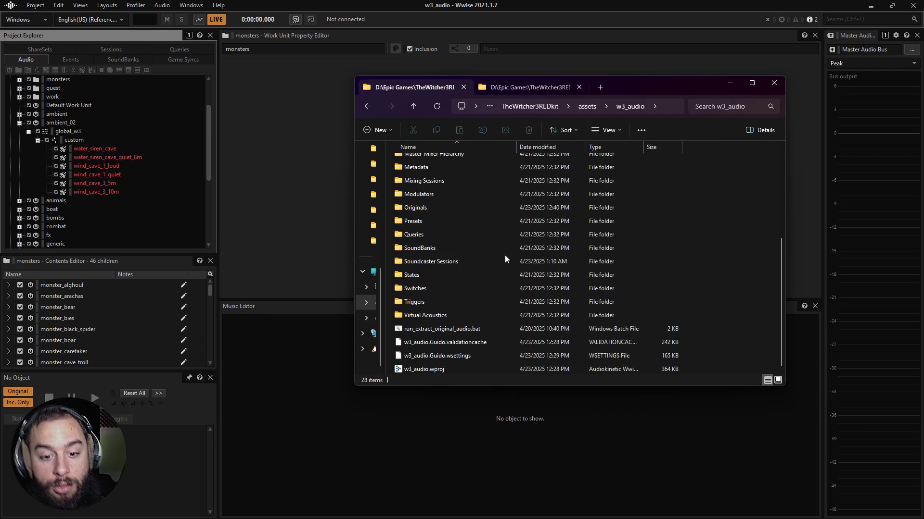
pyautogui.click(405, 333)
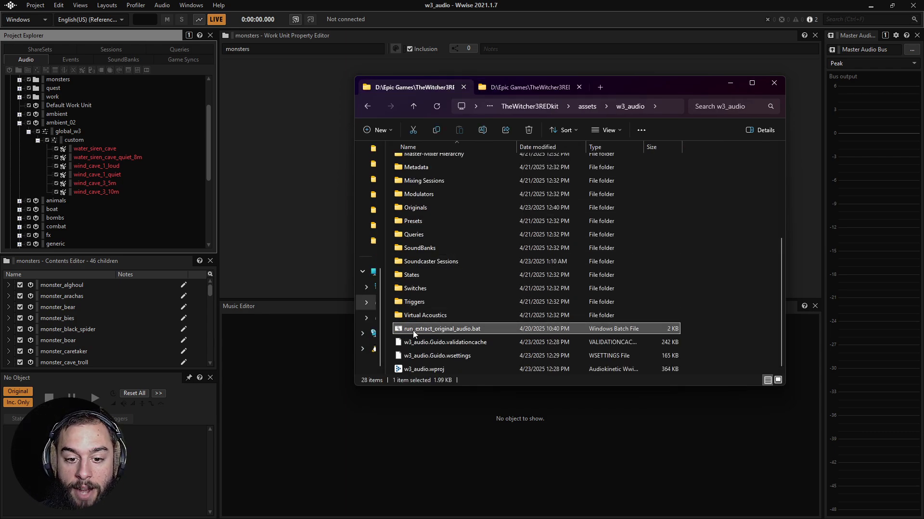
pyautogui.doubleClick(476, 328)
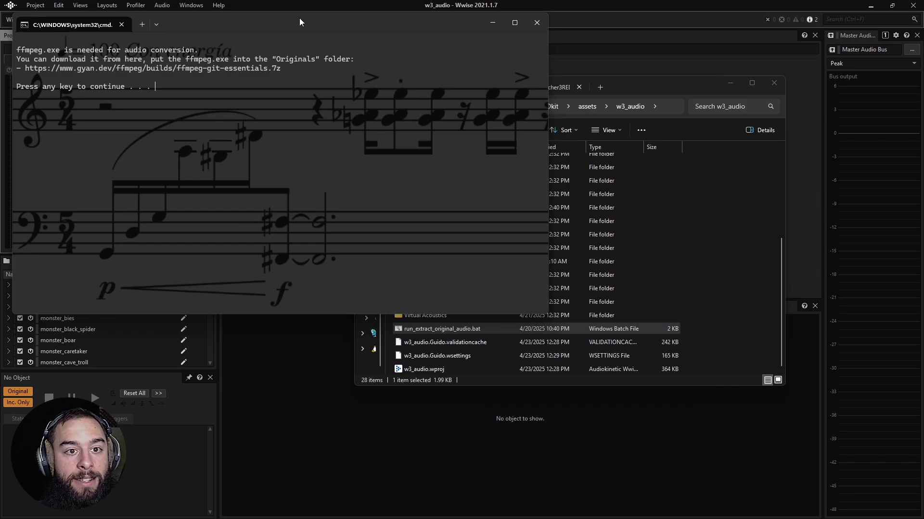
pyautogui.moveTo(302, 22); pyautogui.dragTo(462, 79)
pyautogui.moveTo(177, 106); pyautogui.dragTo(220, 107)
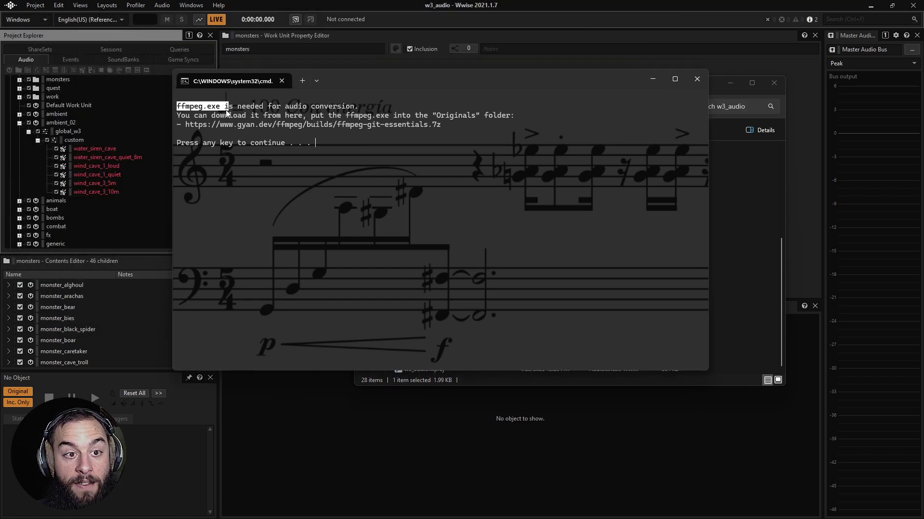
pyautogui.hotkey('ctrl', 'c')
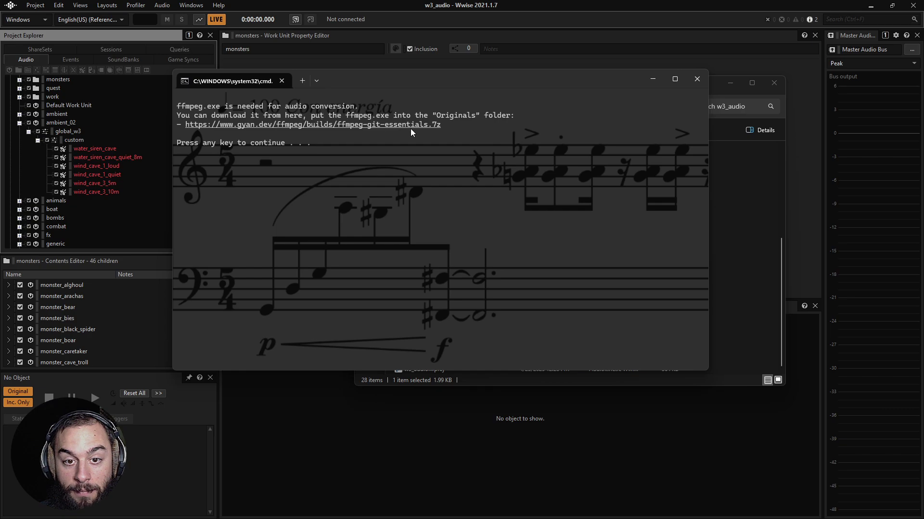
pyautogui.click(696, 79)
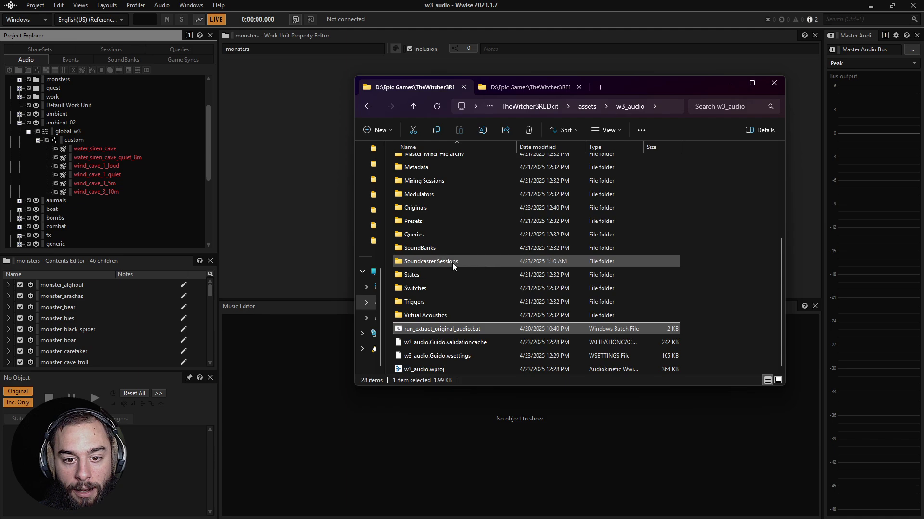
# Open the ffmpeg archive from Originals and extract ffmpeg.exe from its bin folder.
pyautogui.doubleClick(429, 207)
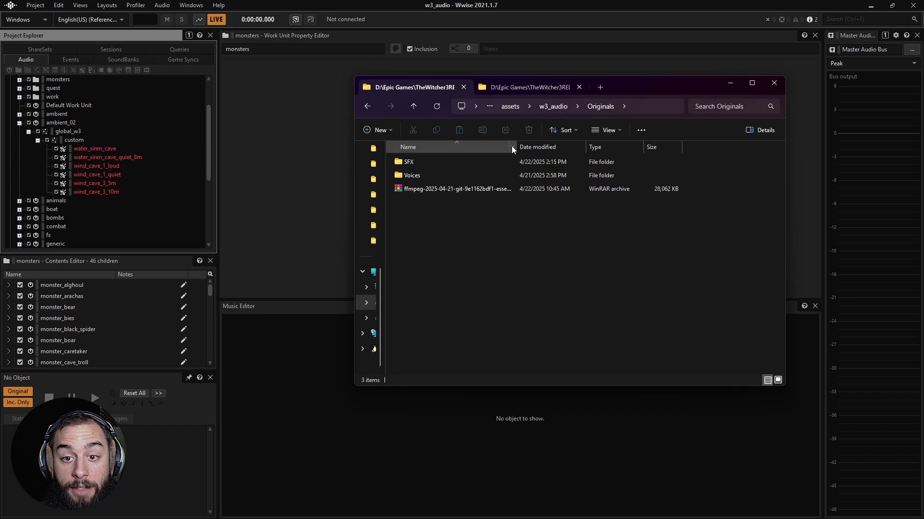
pyautogui.moveTo(517, 146); pyautogui.dragTo(538, 146)
pyautogui.doubleClick(467, 189)
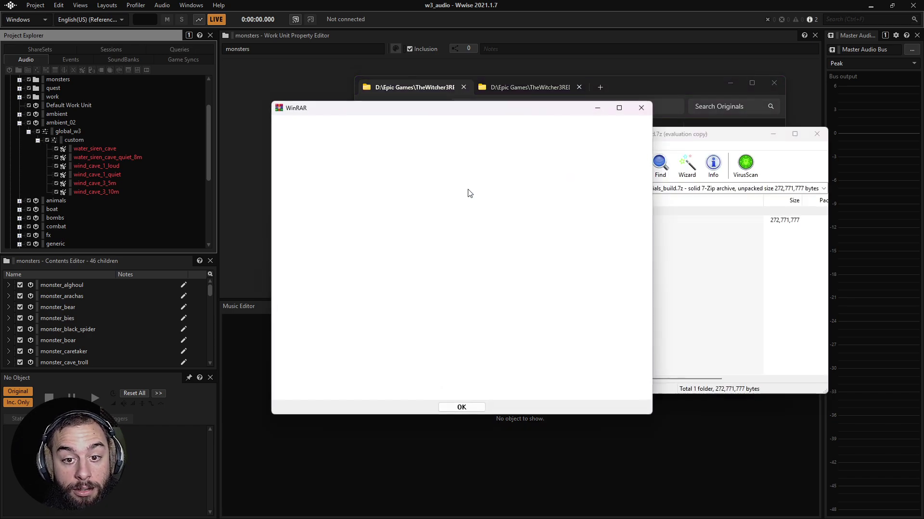
pyautogui.click(641, 108)
pyautogui.doubleClick(571, 221)
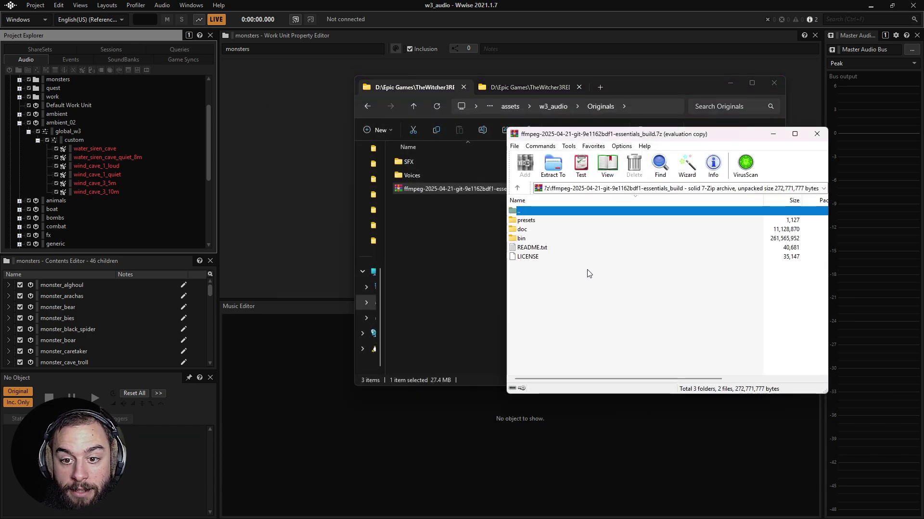
pyautogui.doubleClick(527, 239)
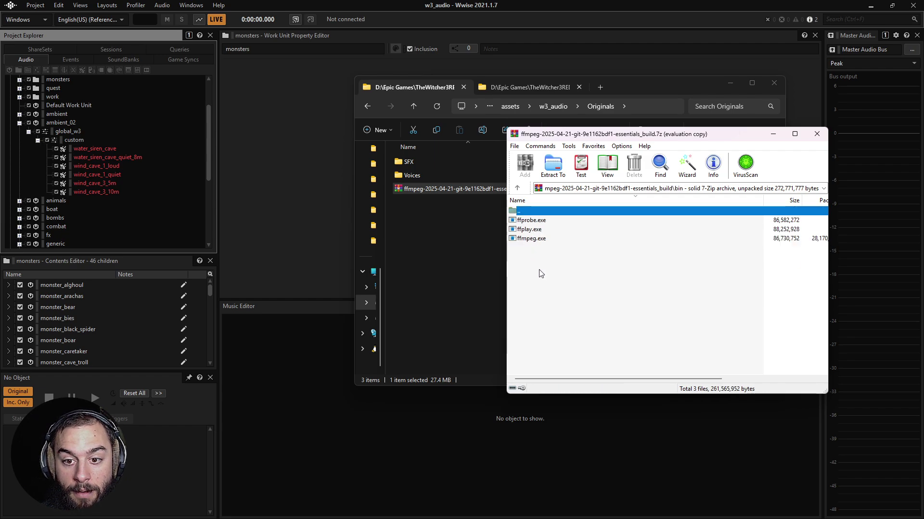
pyautogui.doubleClick(533, 239)
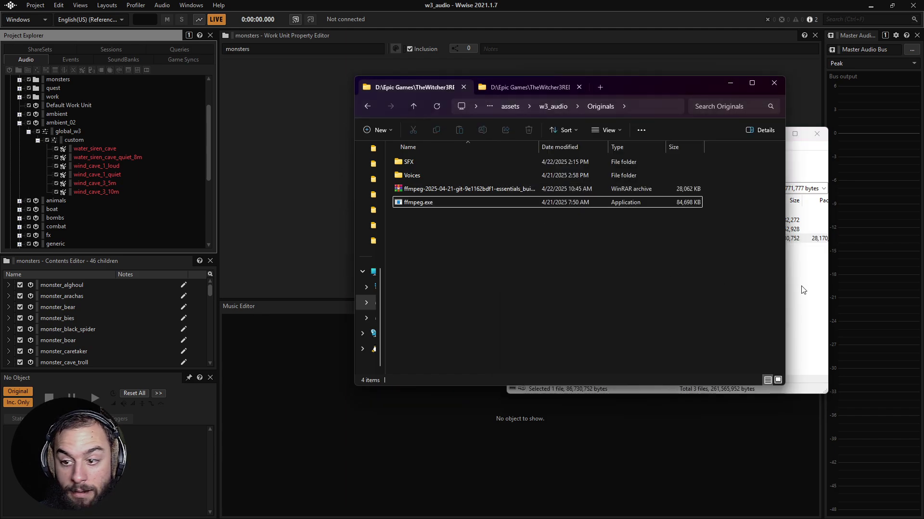
# Recheck the archive's bin folder, then close WinRAR.
pyautogui.doubleClick(586, 210)
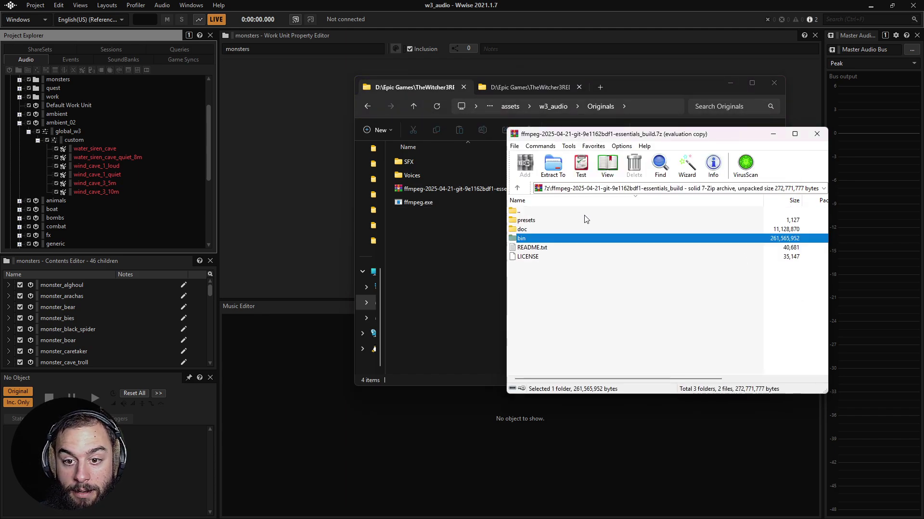
pyautogui.doubleClick(532, 241)
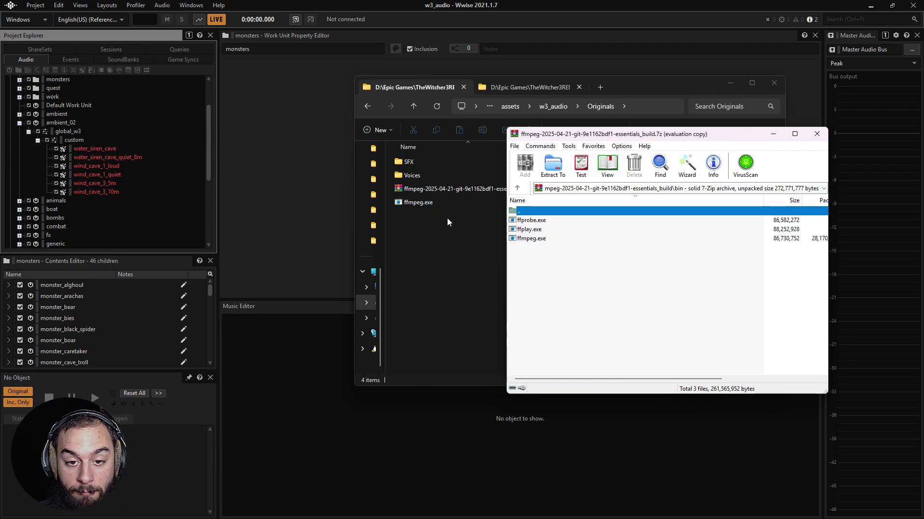
pyautogui.click(586, 267)
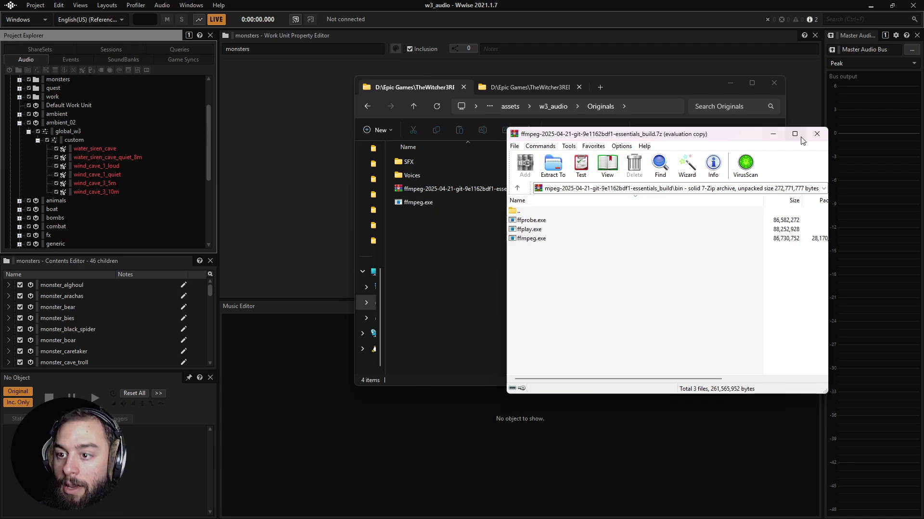
pyautogui.click(816, 133)
# Delete the ffmpeg archive, return to w3_audio, and minimize Explorer.
pyautogui.click(488, 190)
pyautogui.press('Delete')
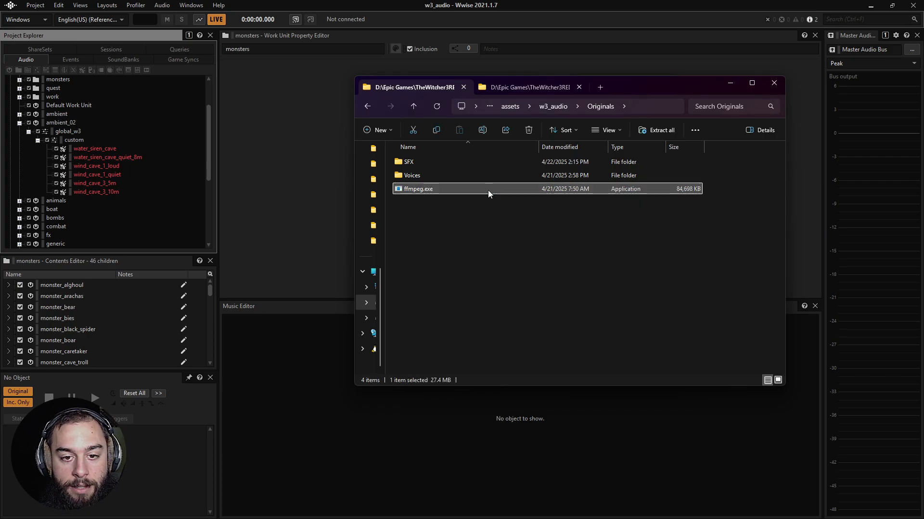
pyautogui.click(414, 105)
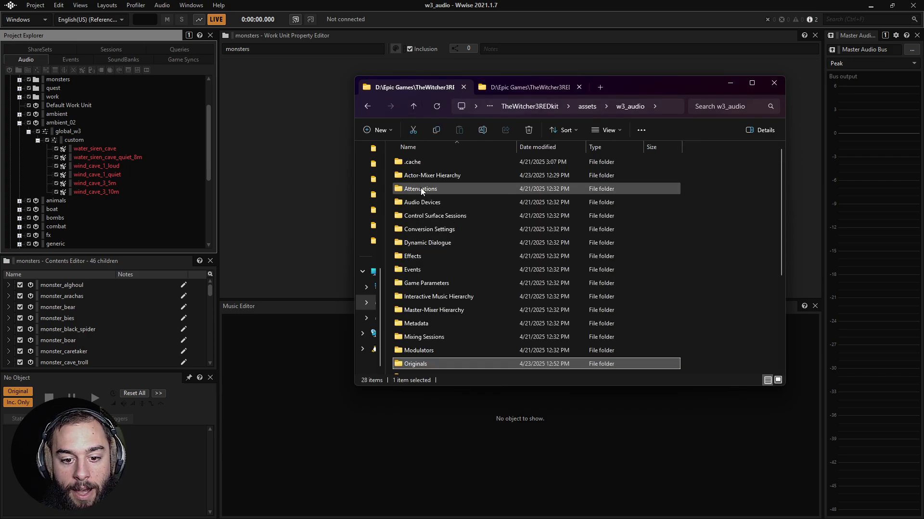
pyautogui.scroll(-4, 441, 279)
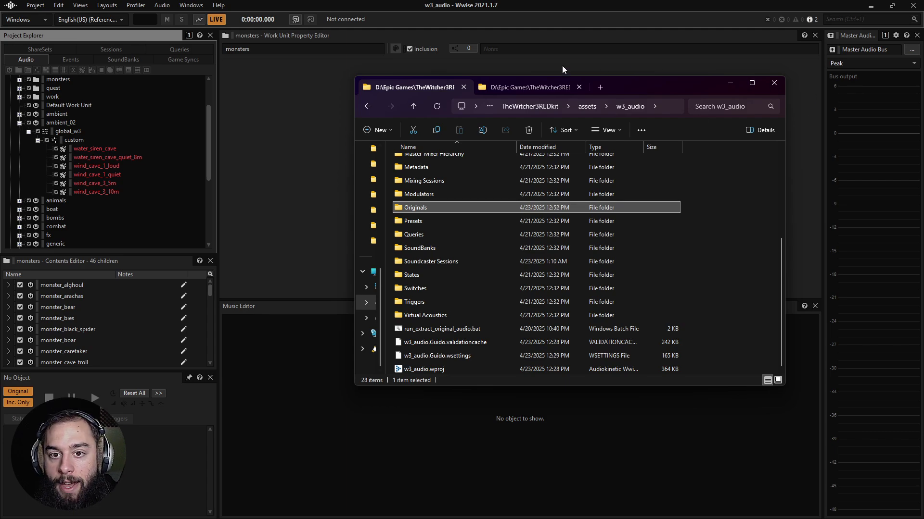
pyautogui.click(729, 86)
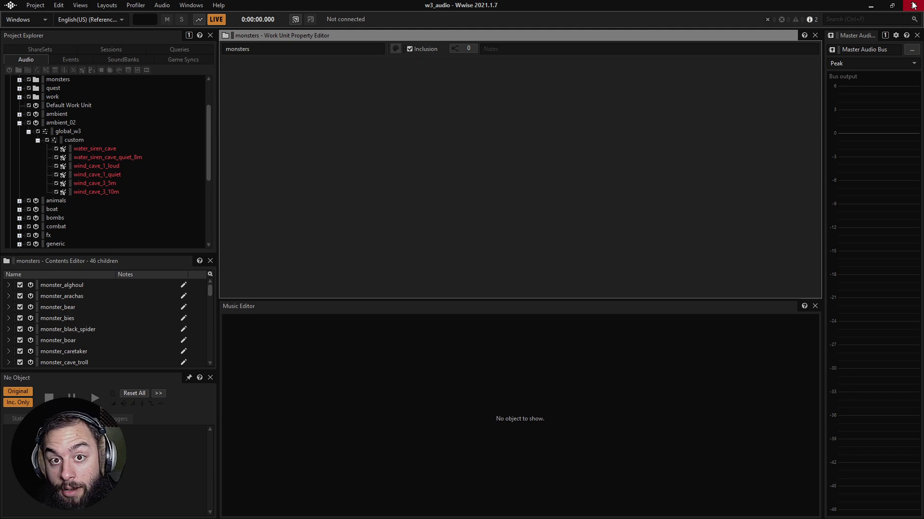
# Collapse ambient_02, fully expand bombs to view its explosion and loop sounds, then collapse it.
pyautogui.click(139, 134)
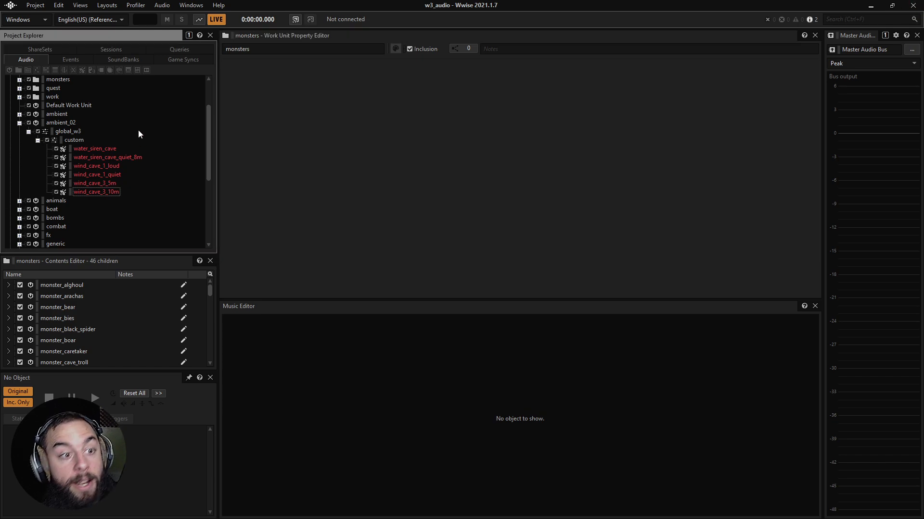
pyautogui.click(20, 124)
pyautogui.click(19, 149)
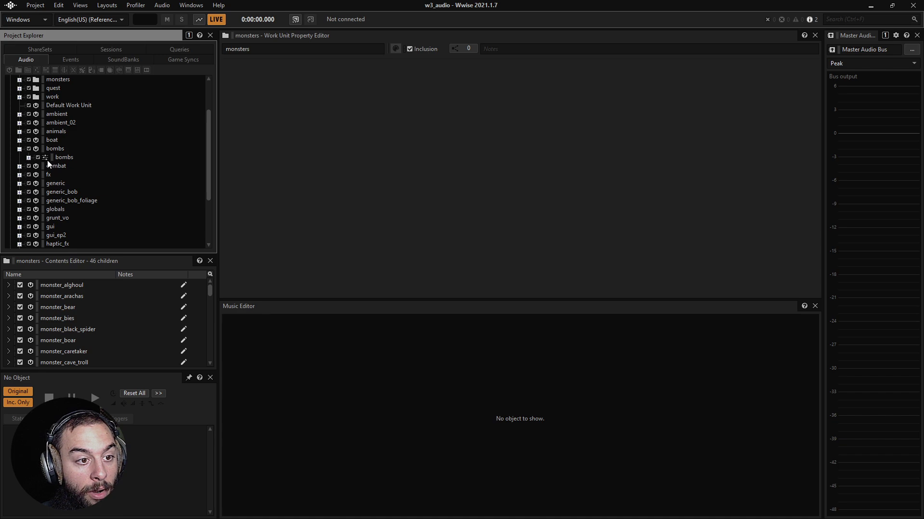
pyautogui.click(57, 150)
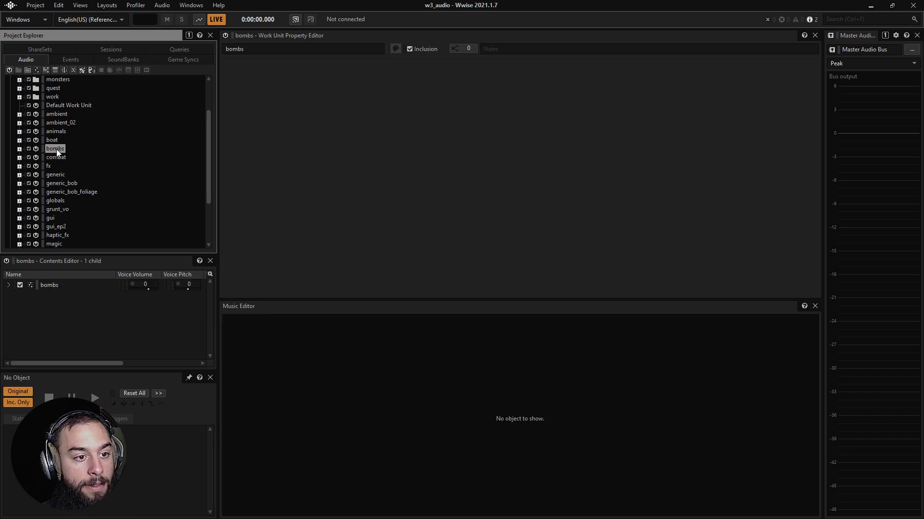
pyautogui.press('KP_Multiply')
pyautogui.scroll(-4, 86, 166)
pyautogui.scroll(-2, 101, 174)
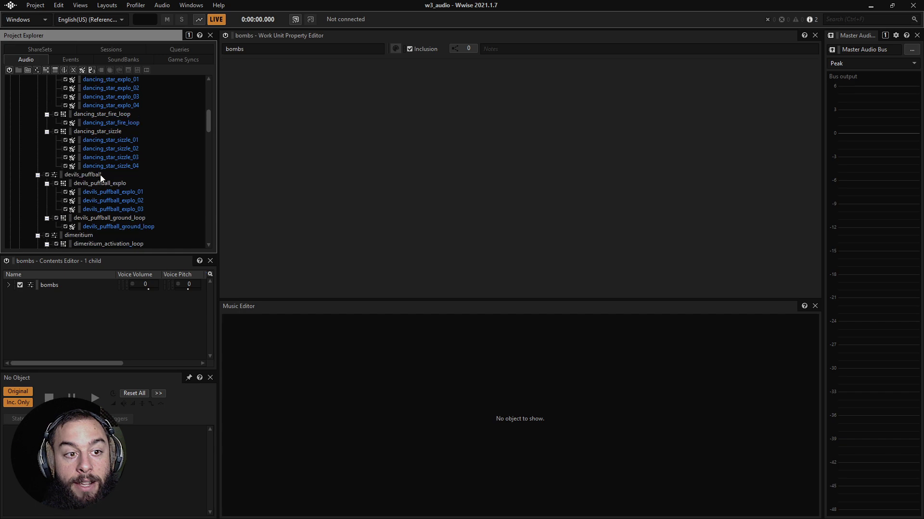
pyautogui.scroll(-2, 114, 202)
pyautogui.scroll(-1, 108, 217)
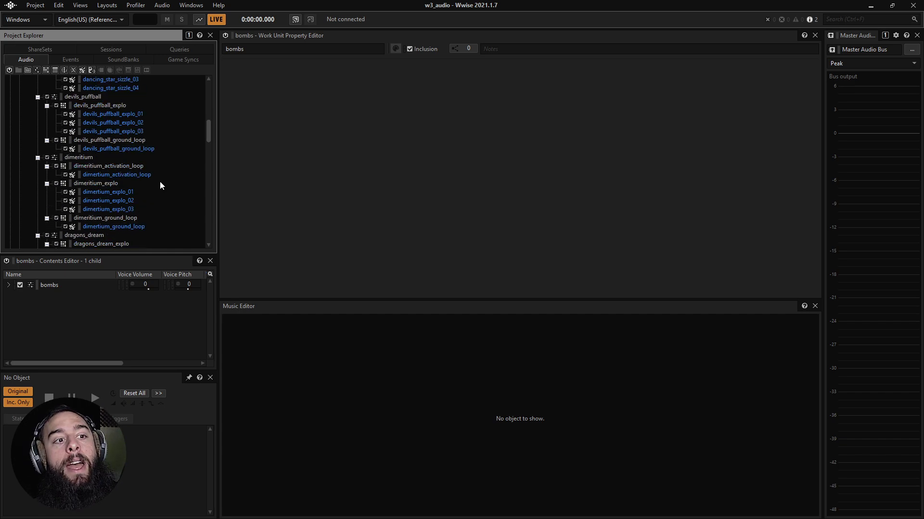
pyautogui.scroll(6, 160, 186)
pyautogui.scroll(4, 159, 186)
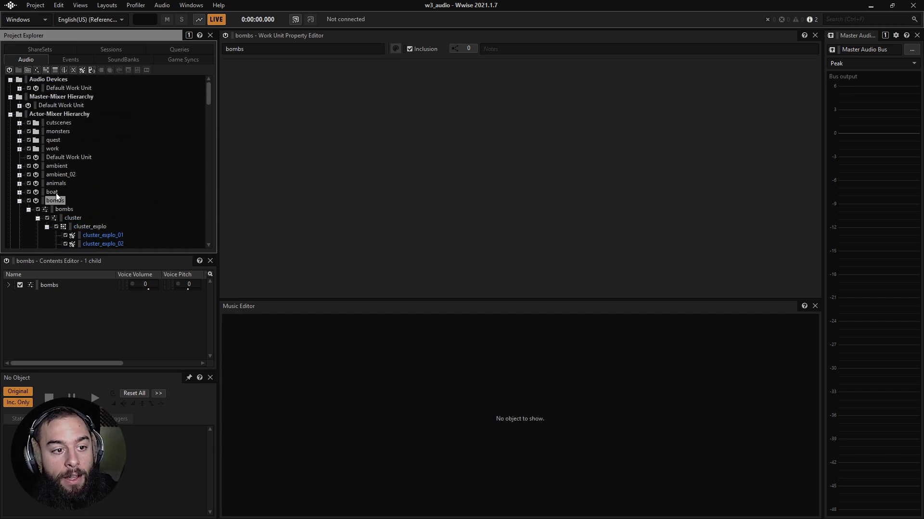
pyautogui.click(17, 201)
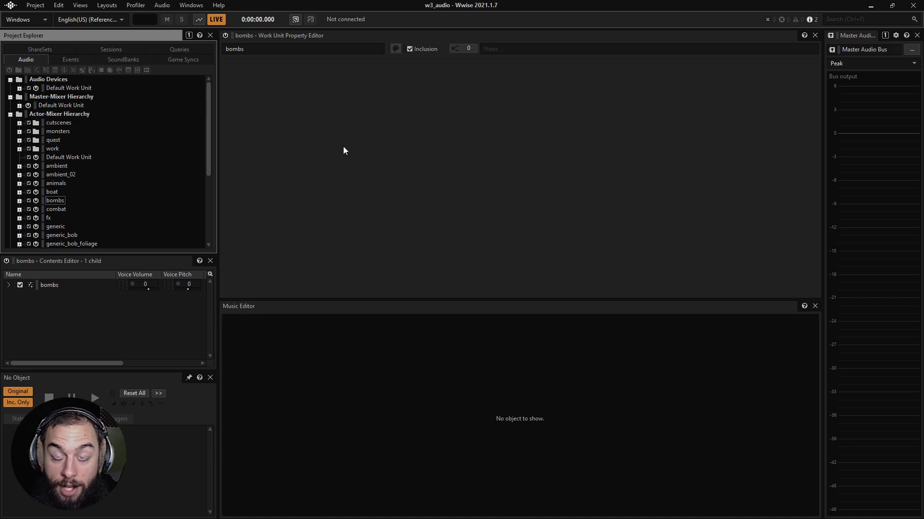
pyautogui.hotkey('alt', 'Tab')
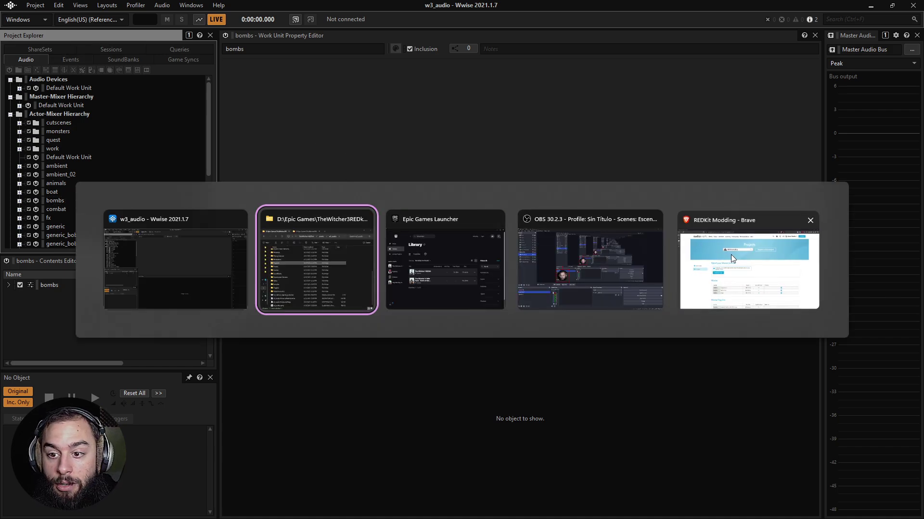
# Check the Wwise license how-to page, then cancel a Witcher 3 - REDKit Modding access request.
pyautogui.click(731, 259)
pyautogui.moveTo(34, 77)
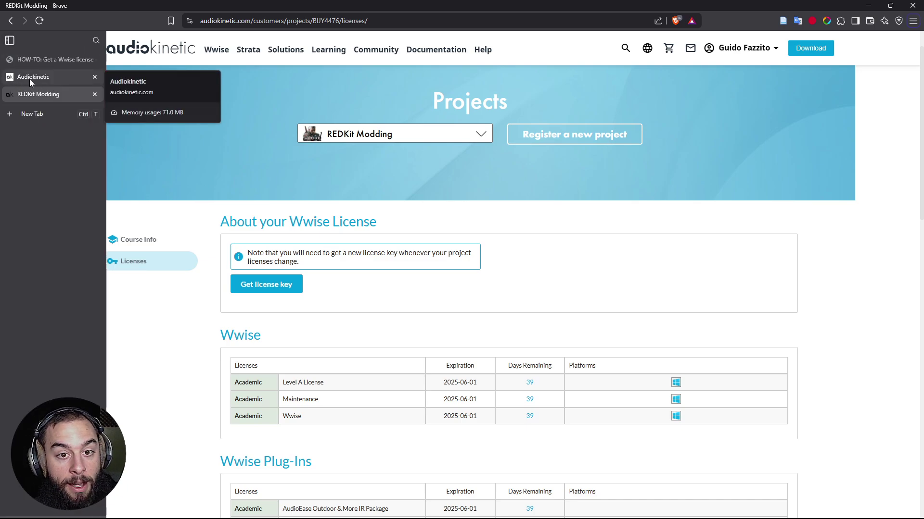
pyautogui.click(30, 79)
pyautogui.scroll(5, 363, 207)
pyautogui.scroll(-3, 259, 246)
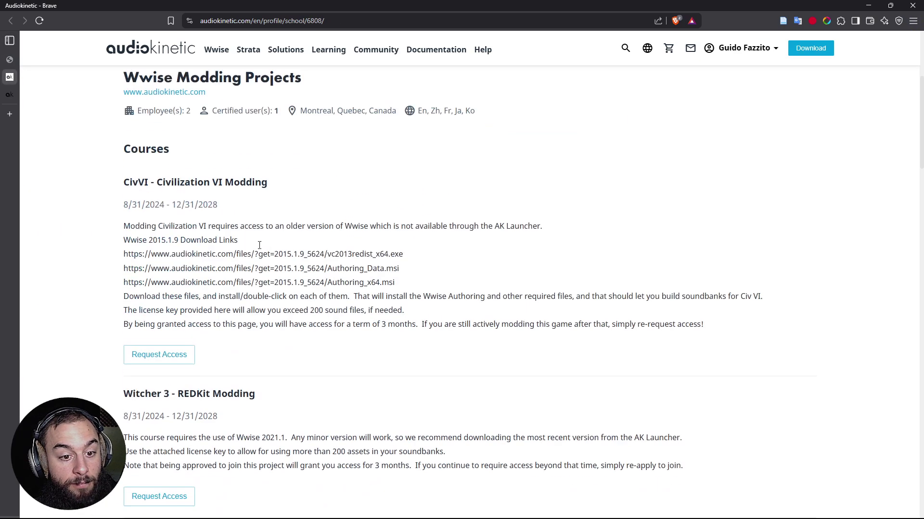
pyautogui.scroll(2, 147, 168)
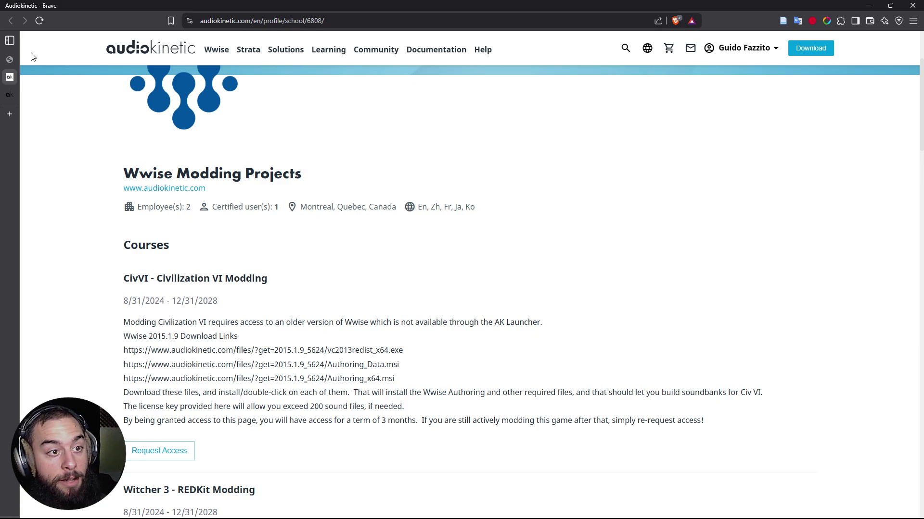
pyautogui.click(10, 59)
pyautogui.scroll(2, 463, 208)
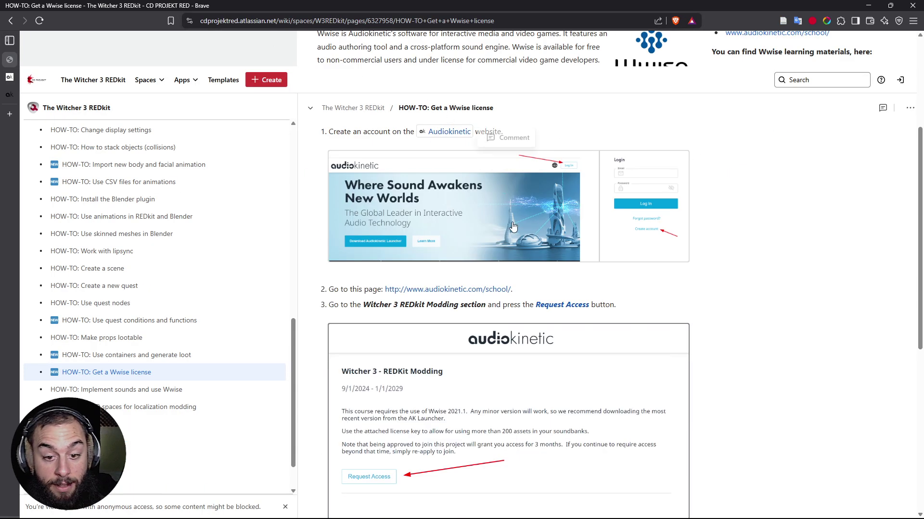
pyautogui.scroll(-4, 505, 144)
pyautogui.click(14, 76)
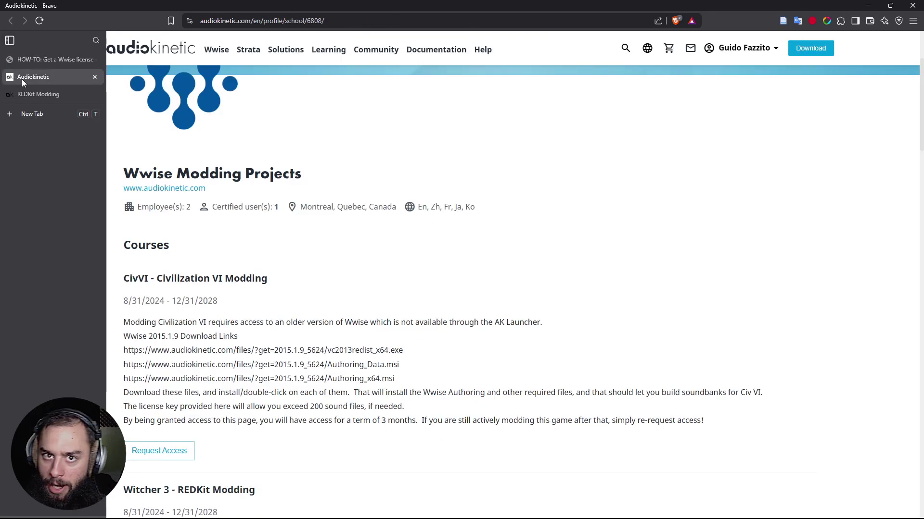
pyautogui.scroll(-3, 433, 174)
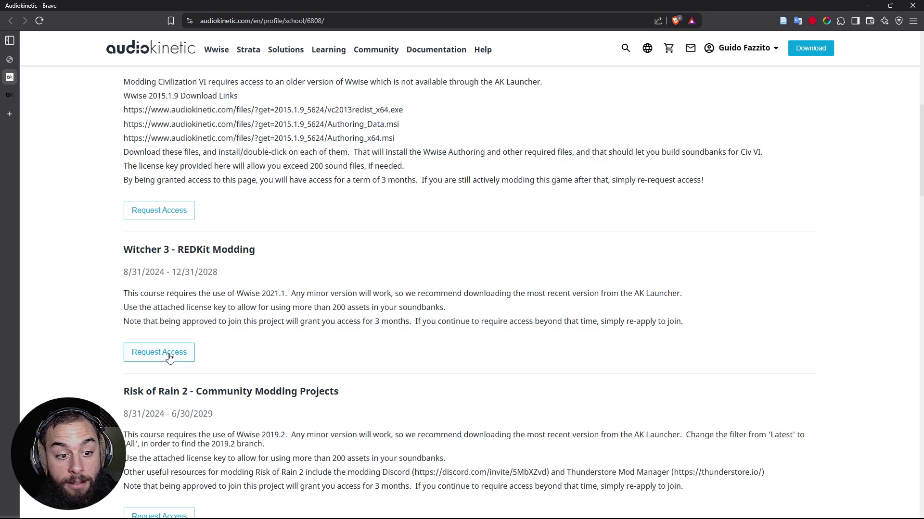
pyautogui.click(169, 359)
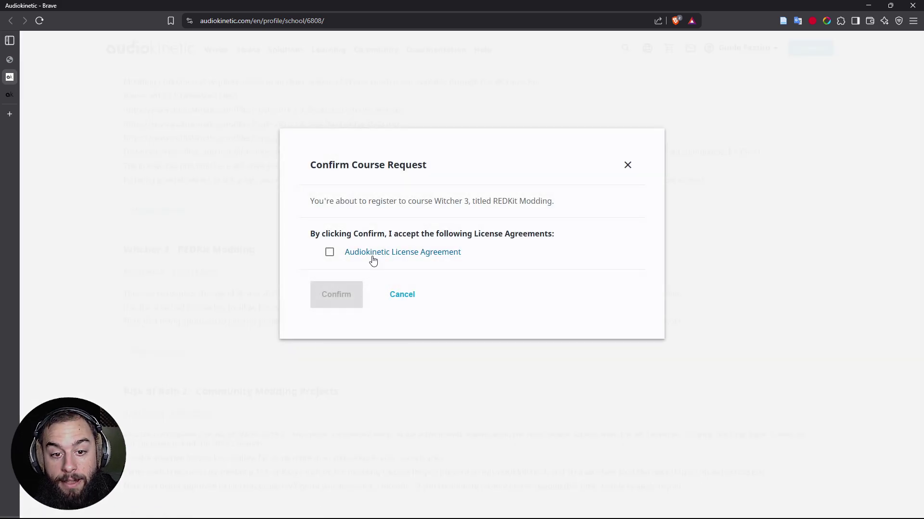
pyautogui.click(402, 295)
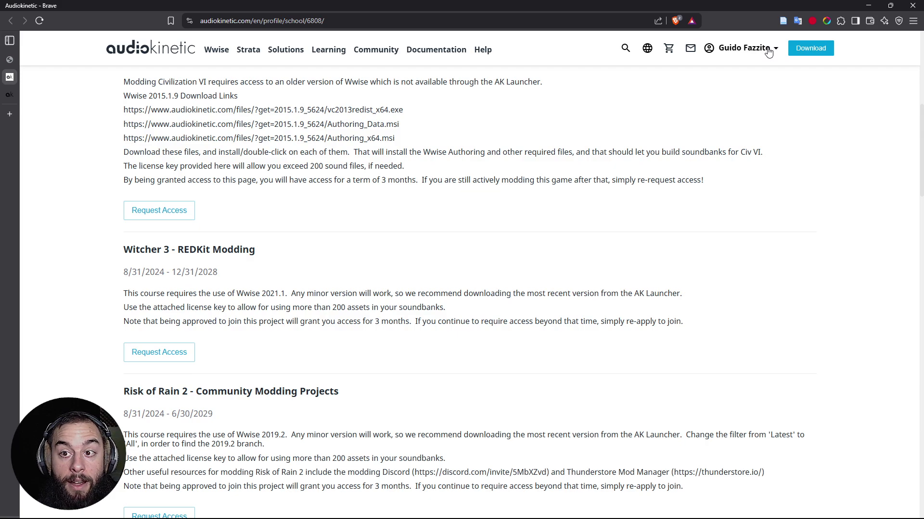
# Go to the REDKit Modding Licenses page, leaving account options and project list unchanged.
pyautogui.click(8, 92)
pyautogui.scroll(-1, 605, 254)
pyautogui.scroll(2, 815, 91)
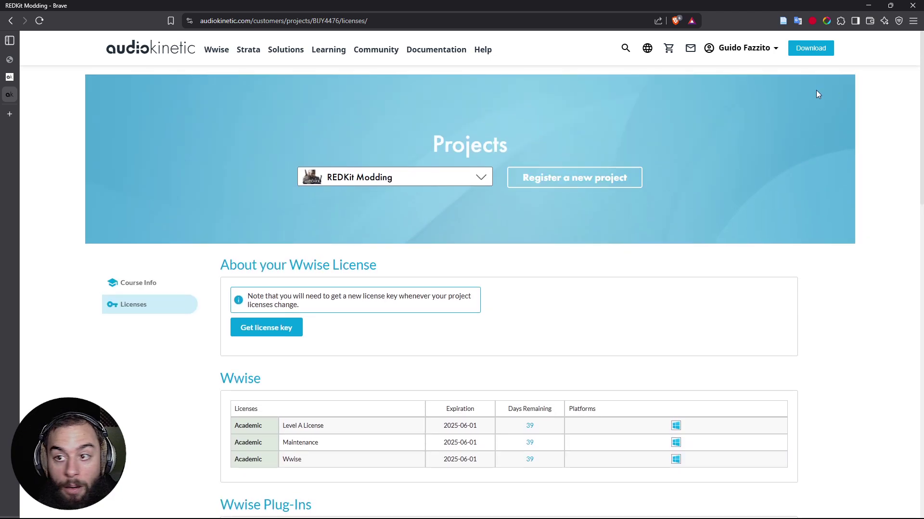
pyautogui.click(769, 50)
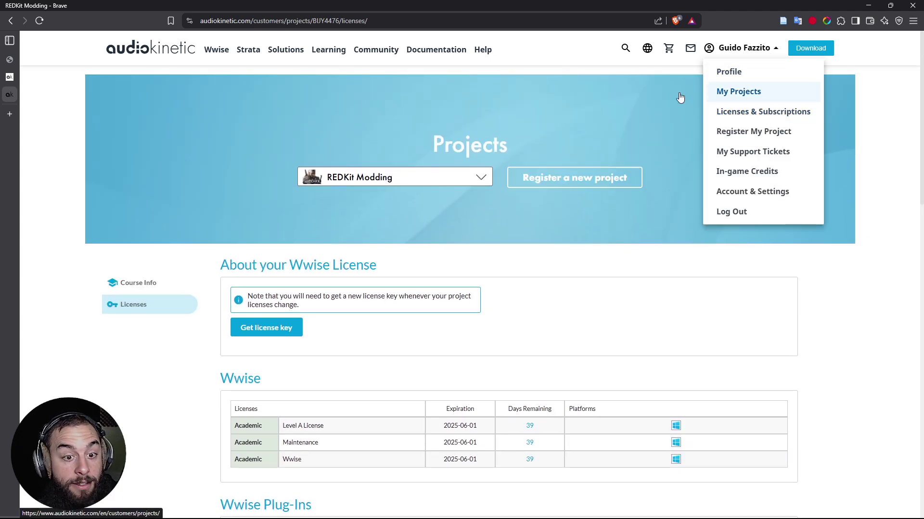
pyautogui.click(546, 261)
pyautogui.click(346, 180)
pyautogui.click(462, 188)
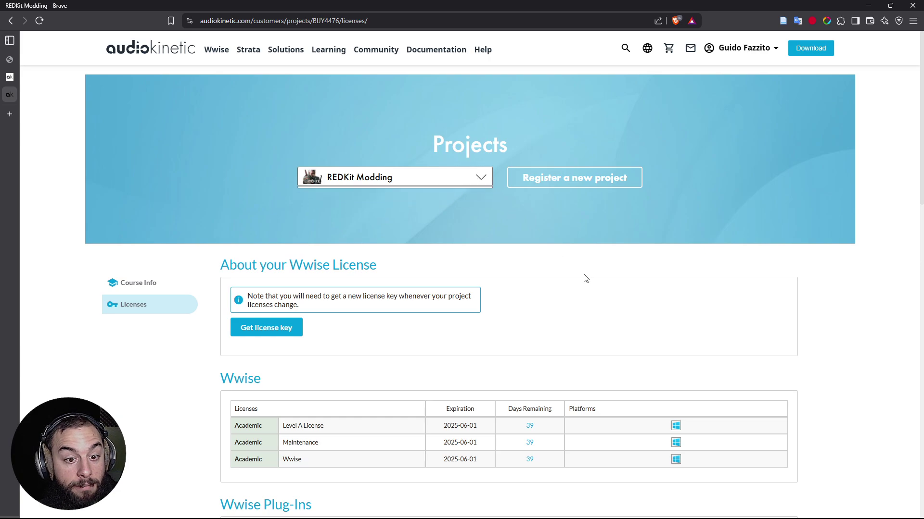
pyautogui.scroll(-1, 505, 260)
# Generate the Wwise license key and copy it to the clipboard.
pyautogui.click(258, 233)
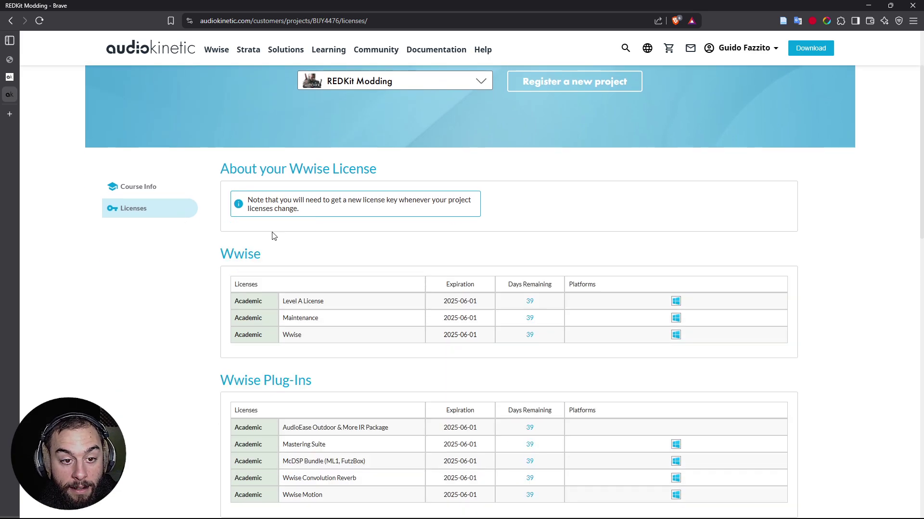
pyautogui.click(507, 246)
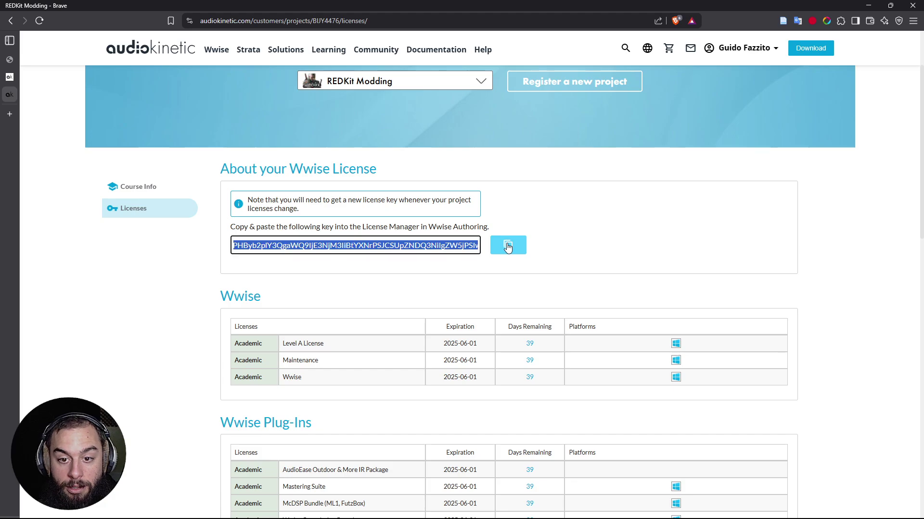
pyautogui.hotkey('alt', 'Tab')
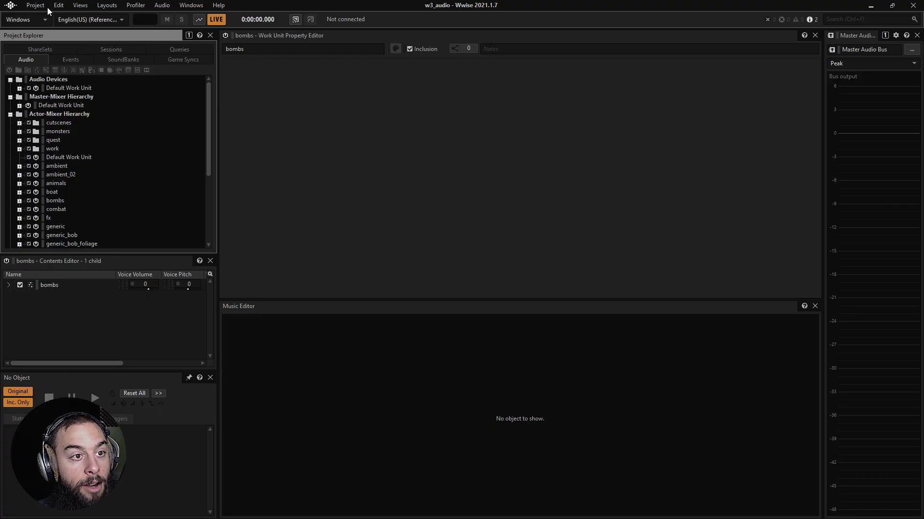
# Paste the REDKit license key into Project > License Manager and save it.
pyautogui.click(35, 6)
pyautogui.click(62, 96)
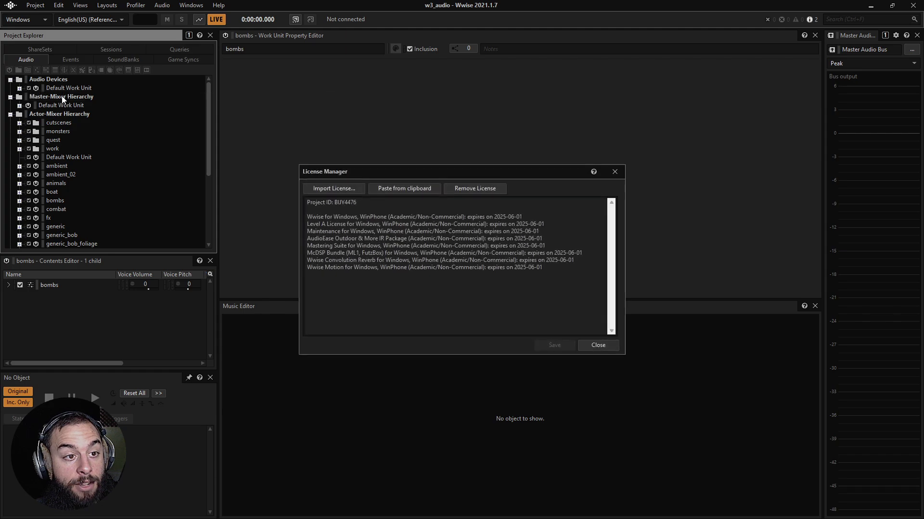
pyautogui.click(409, 190)
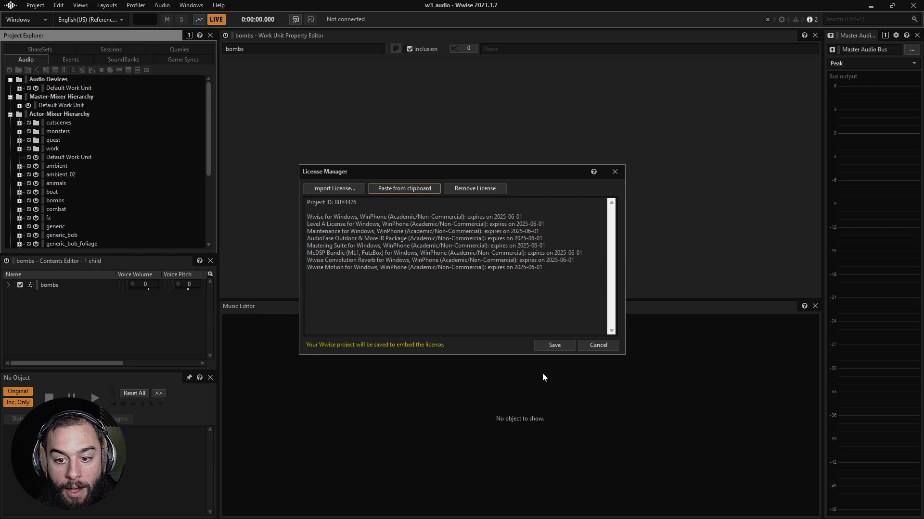
pyautogui.click(557, 346)
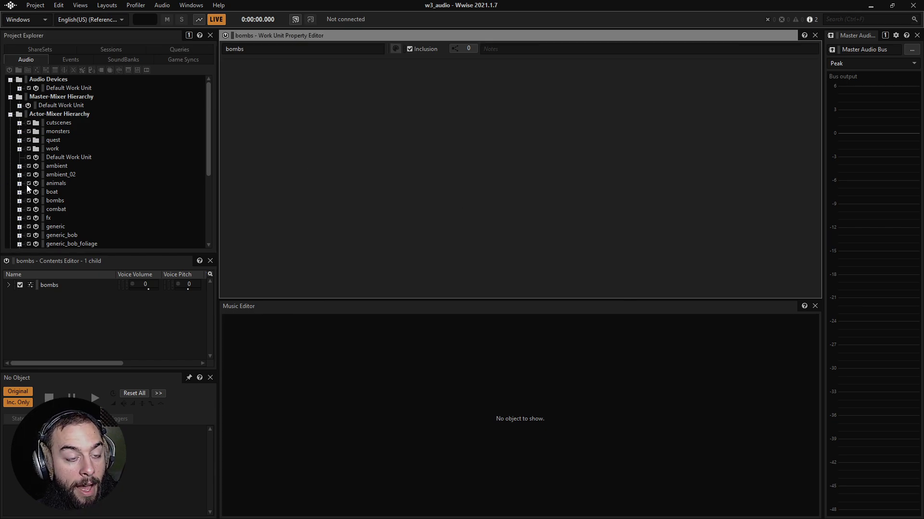
# Expand ambient_02 to review its sounds, then delete the work unit.
pyautogui.click(20, 174)
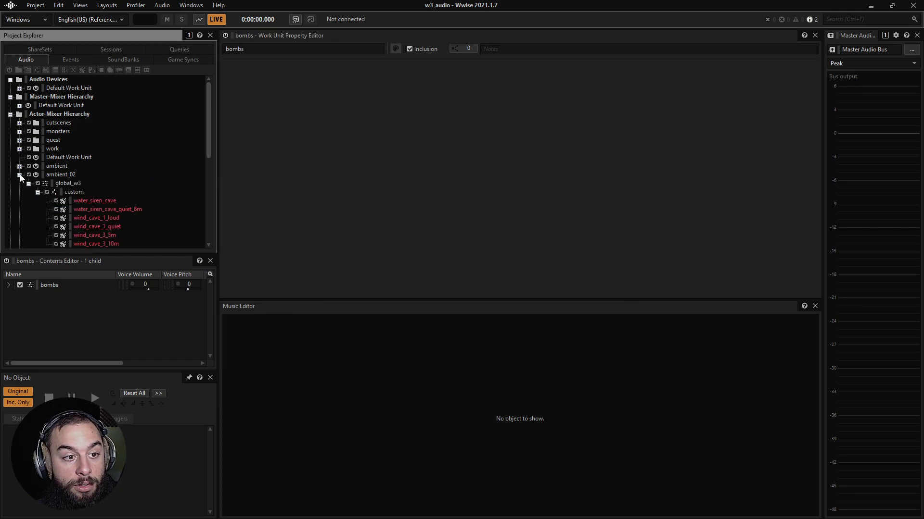
pyautogui.click(19, 174)
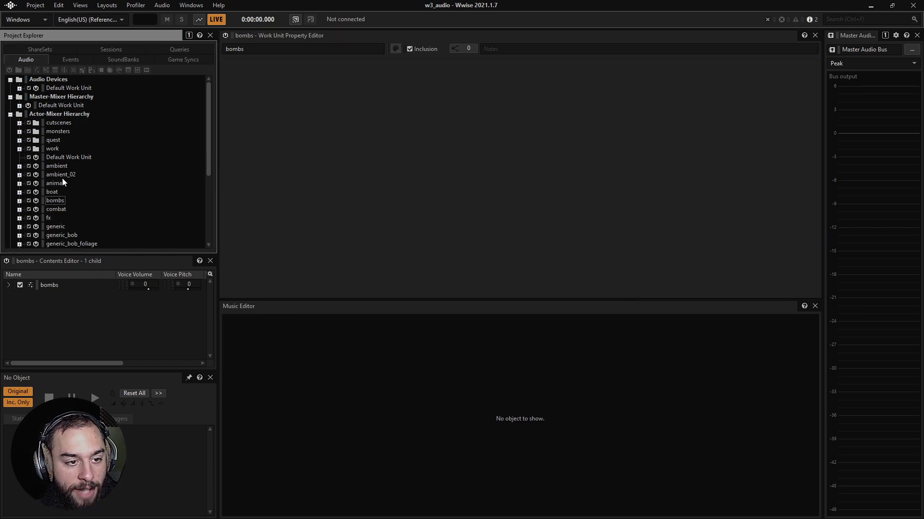
pyautogui.click(20, 174)
pyautogui.scroll(-2, 79, 128)
pyautogui.click(61, 124)
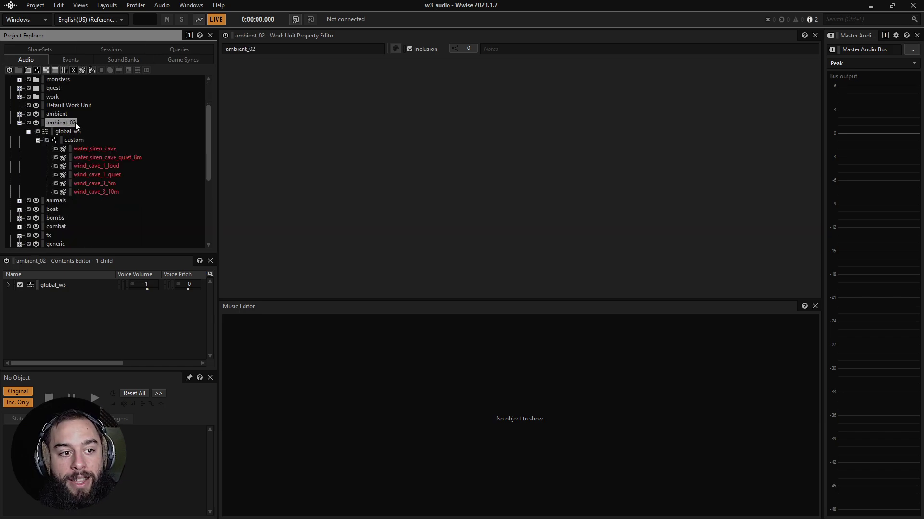
pyautogui.press('Delete')
# Expand ambient to inspect global_w3's blue sounds, then expand the music work unit.
pyautogui.click(20, 114)
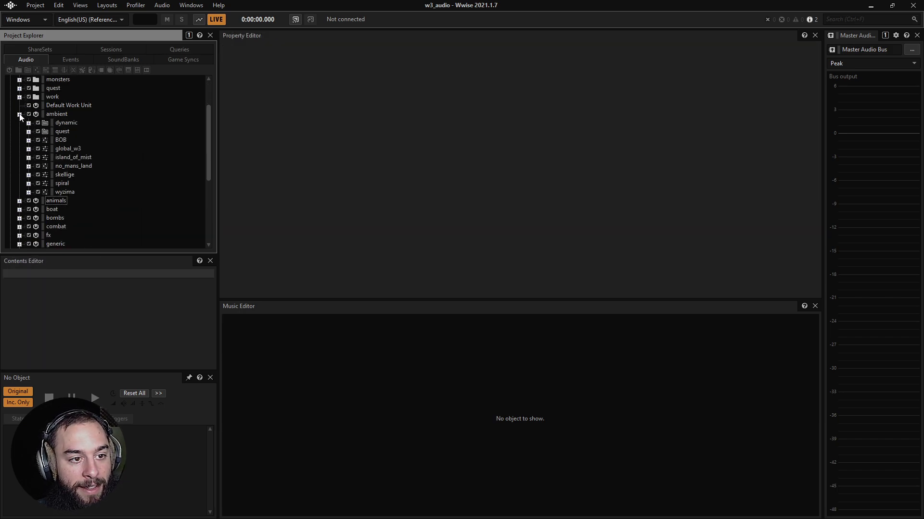
pyautogui.click(28, 148)
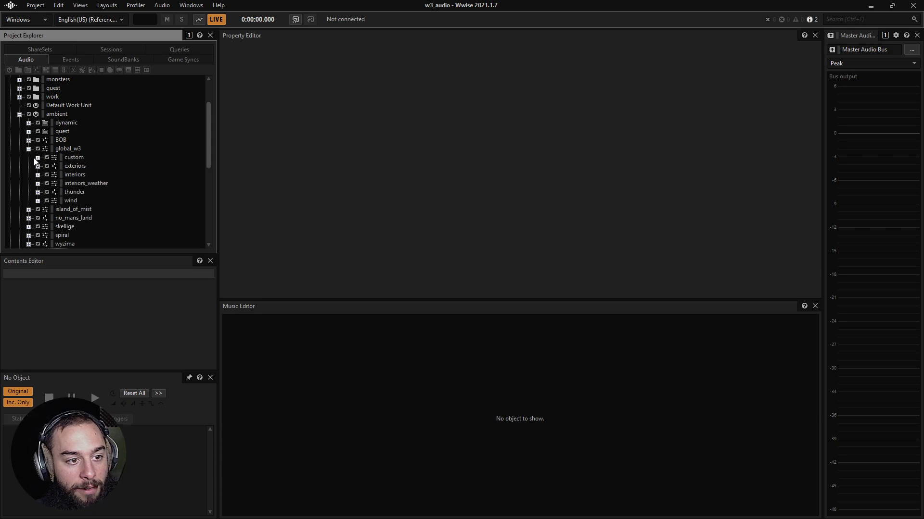
pyautogui.click(64, 150)
pyautogui.scroll(-3, 108, 181)
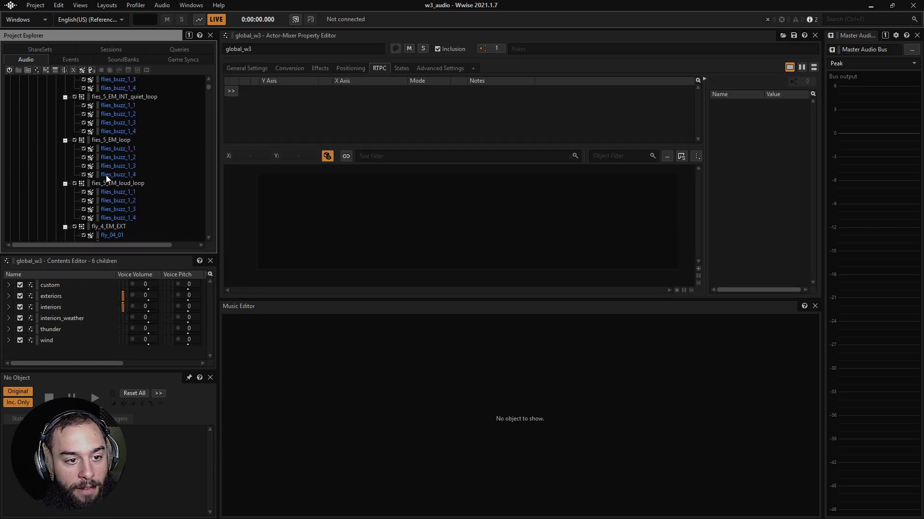
pyautogui.scroll(4, 108, 181)
pyautogui.click(28, 123)
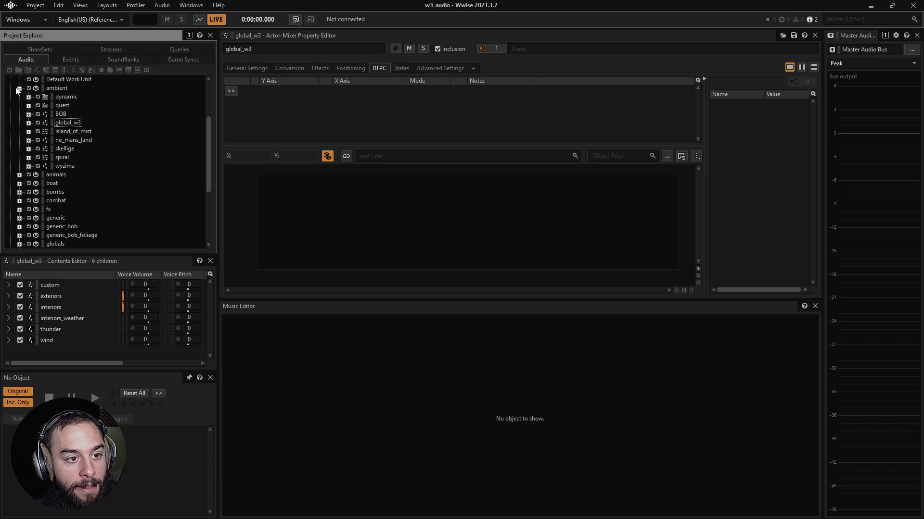
pyautogui.scroll(-2, 158, 145)
pyautogui.scroll(-2, 120, 204)
pyautogui.click(19, 244)
pyautogui.click(574, 221)
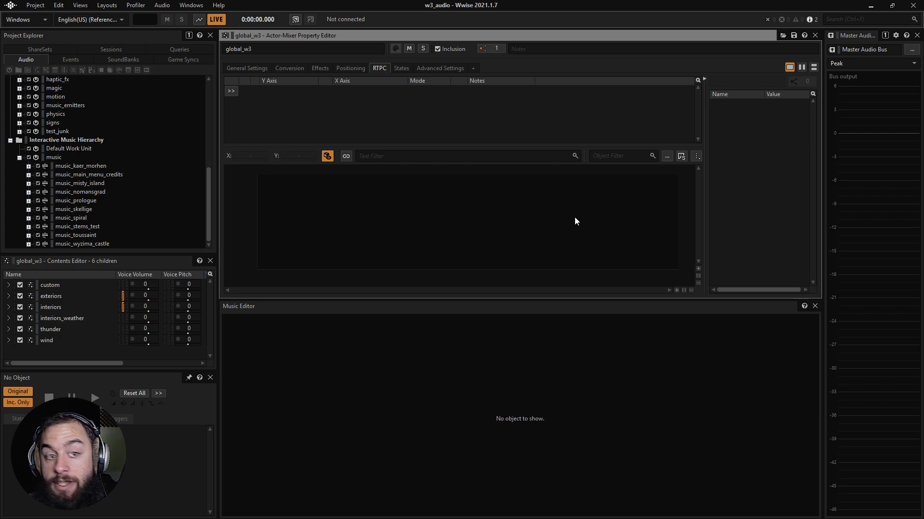
pyautogui.press('Up')
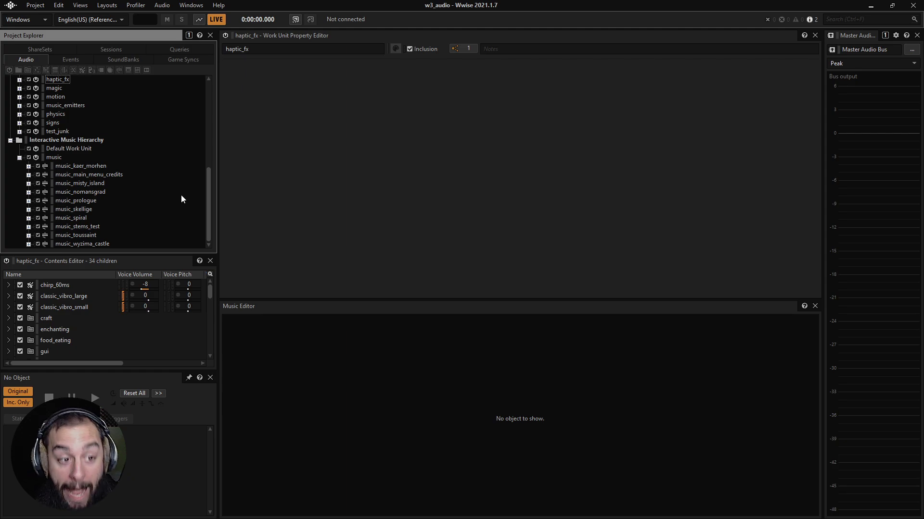
pyautogui.scroll(4, 181, 195)
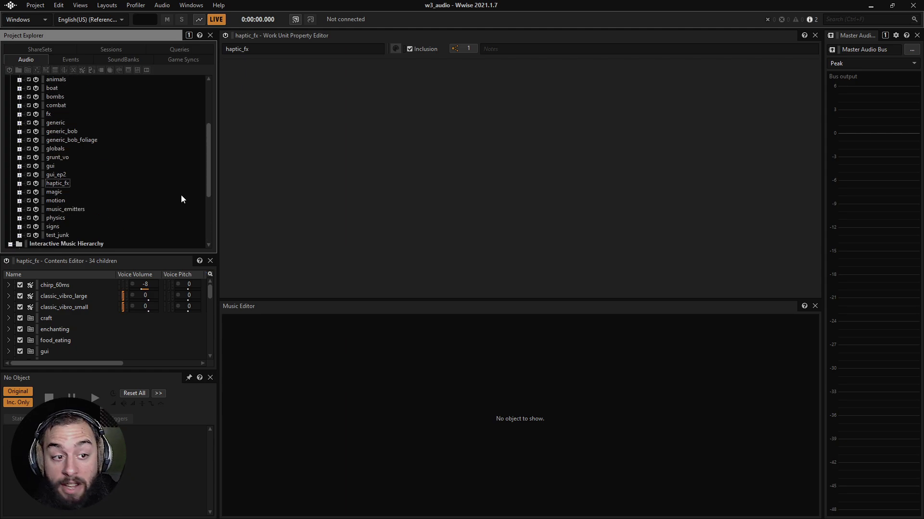
pyautogui.scroll(-2, 181, 195)
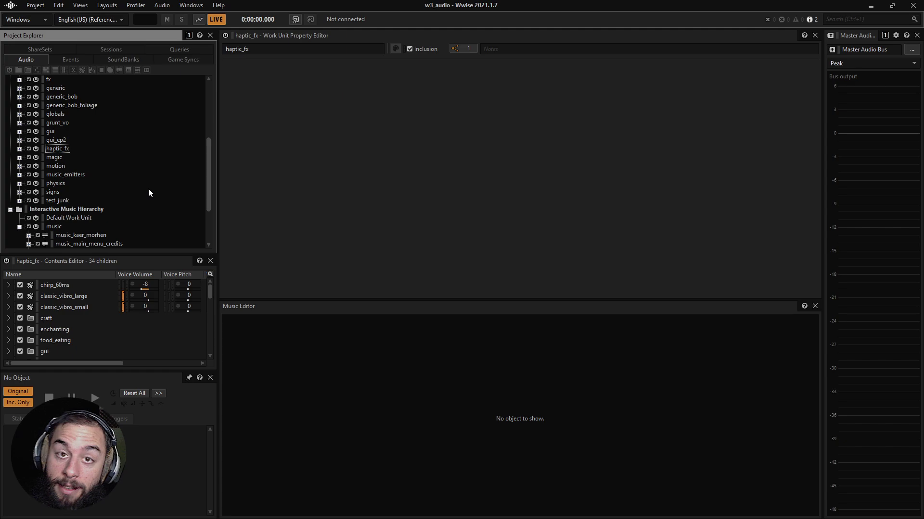